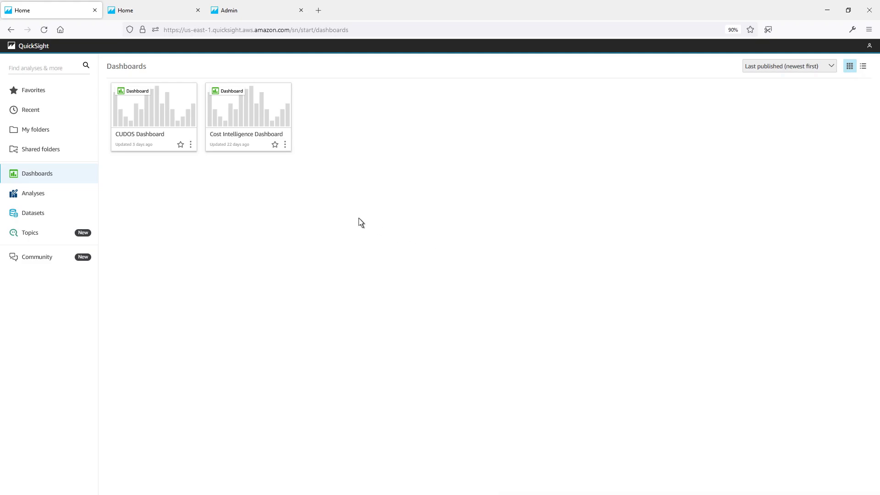
click(155, 144)
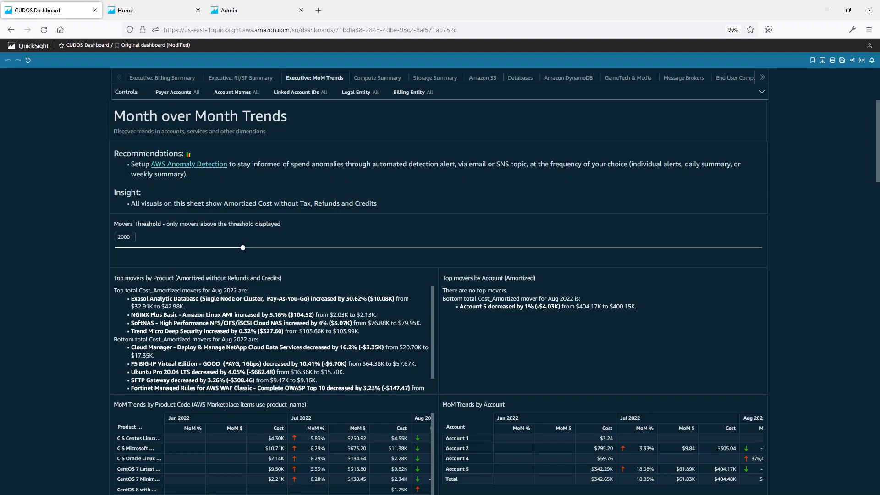
click(761, 92)
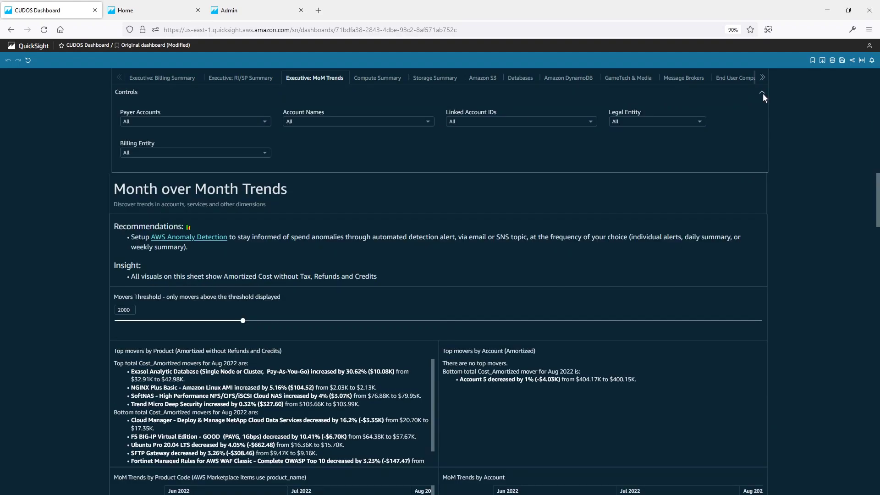
click(265, 122)
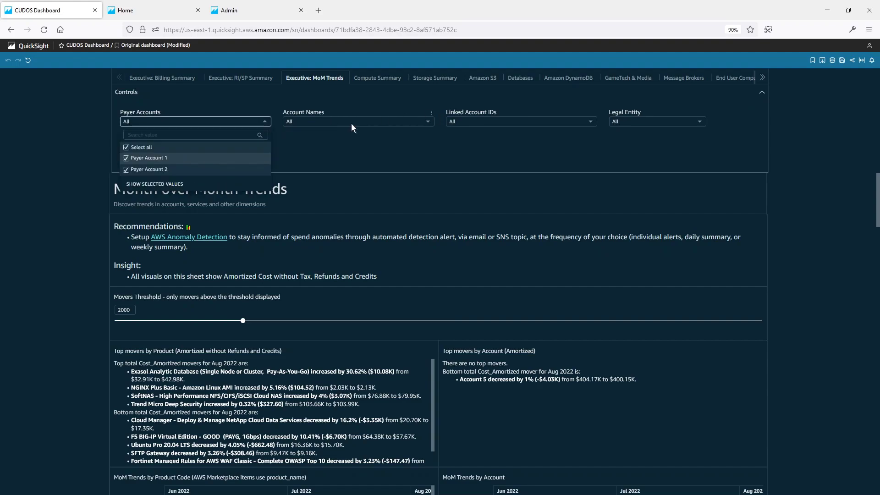
click(429, 122)
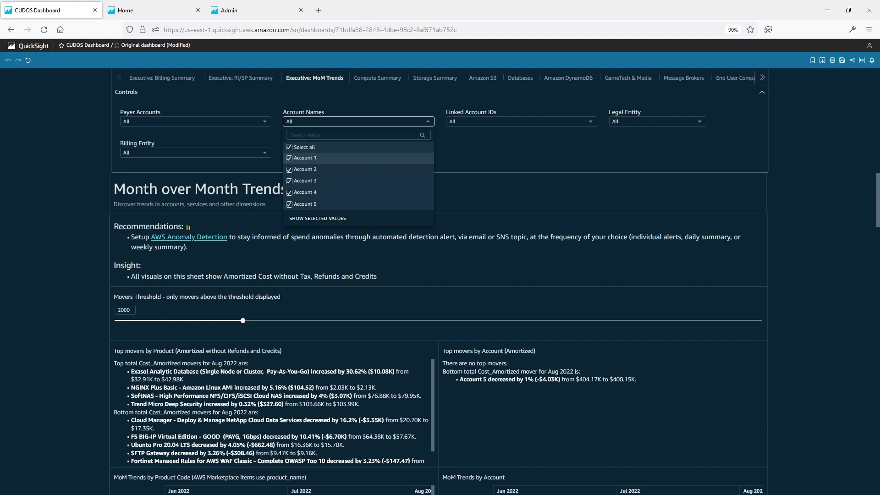
click(591, 122)
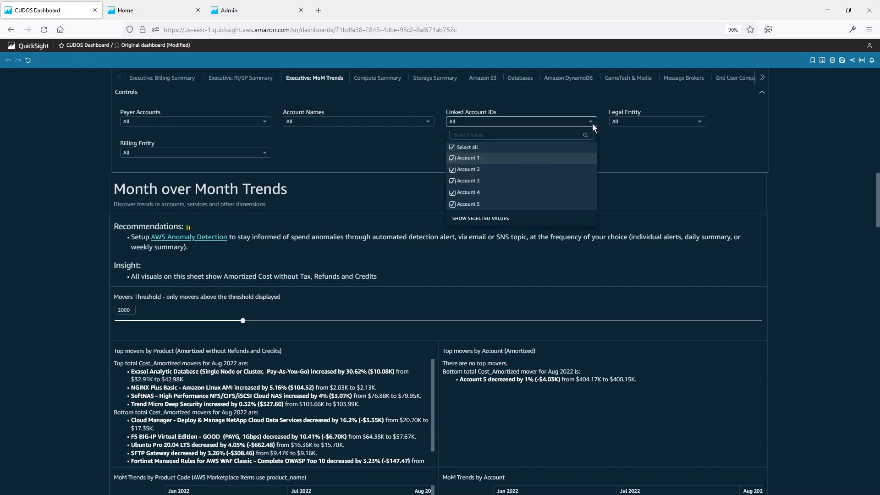
click(700, 122)
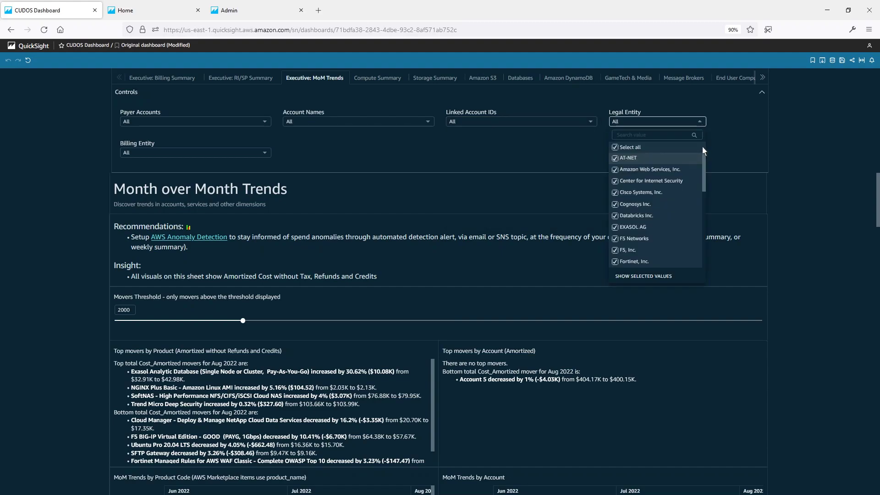
scroll(705, 268, down, 5)
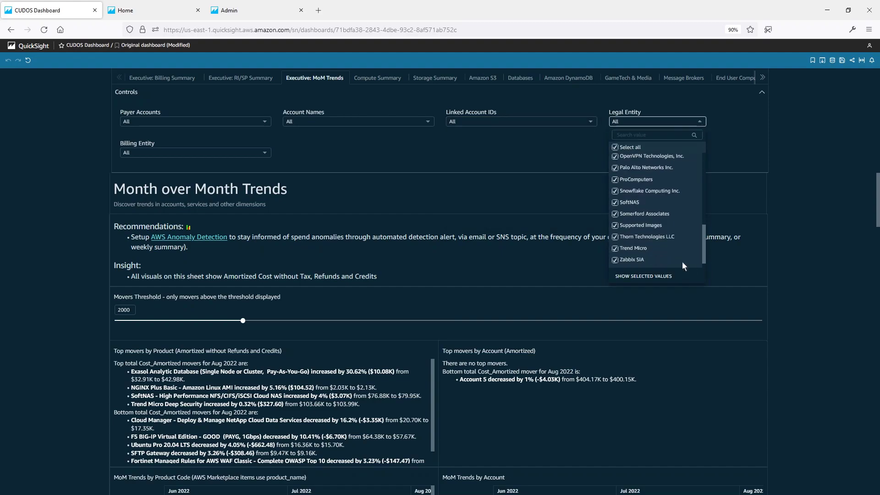
click(265, 153)
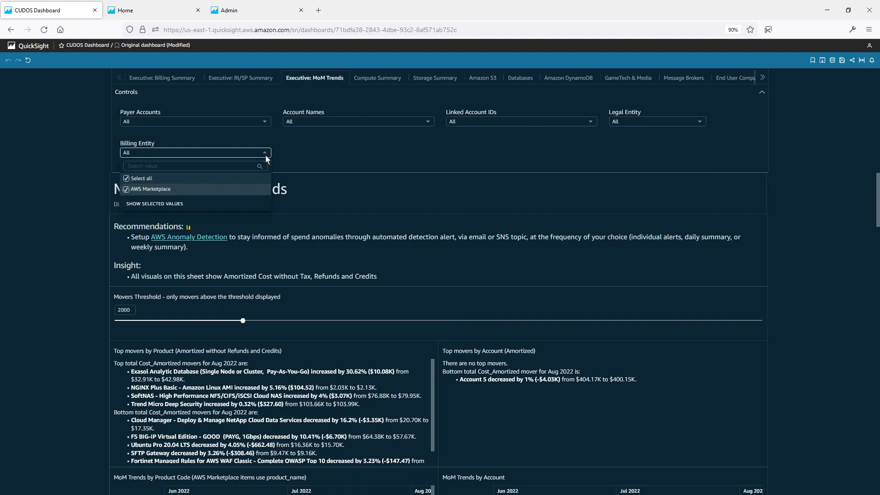
click(266, 156)
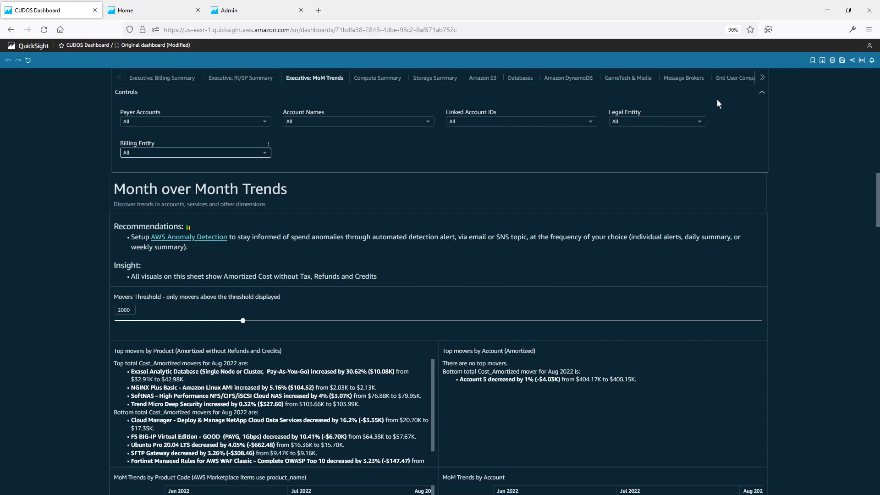
click(761, 92)
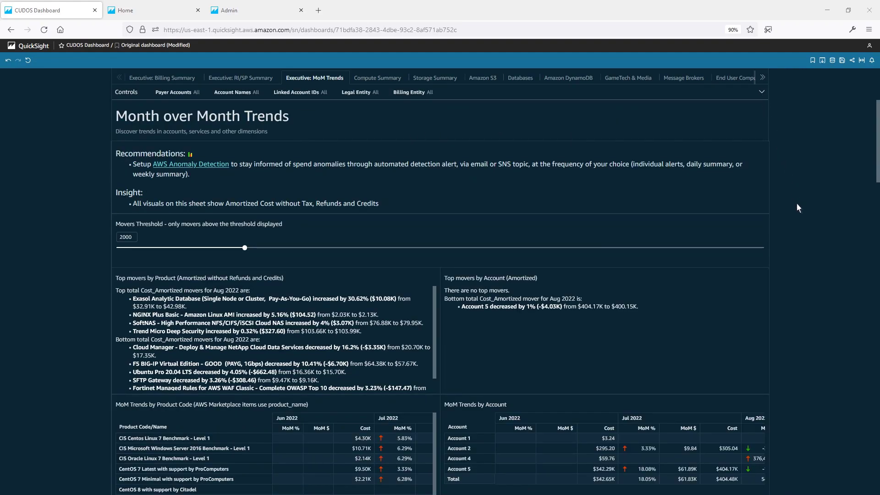
- Scroll to the AWS Marketplace spend chart, filter on Zabbix SIA, then clear that filter
scroll(876, 444, down, 5)
scroll(440, 275, down, 10)
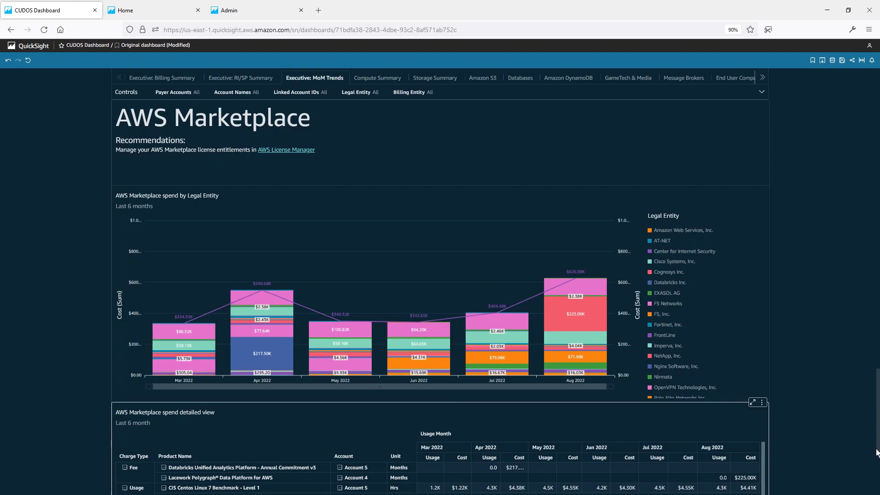
scroll(878, 473, down, 3)
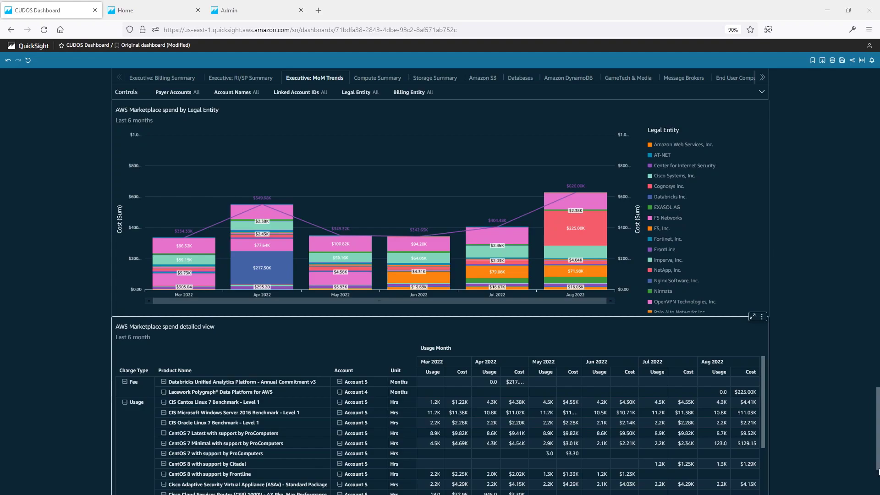
scroll(763, 305, down, 5)
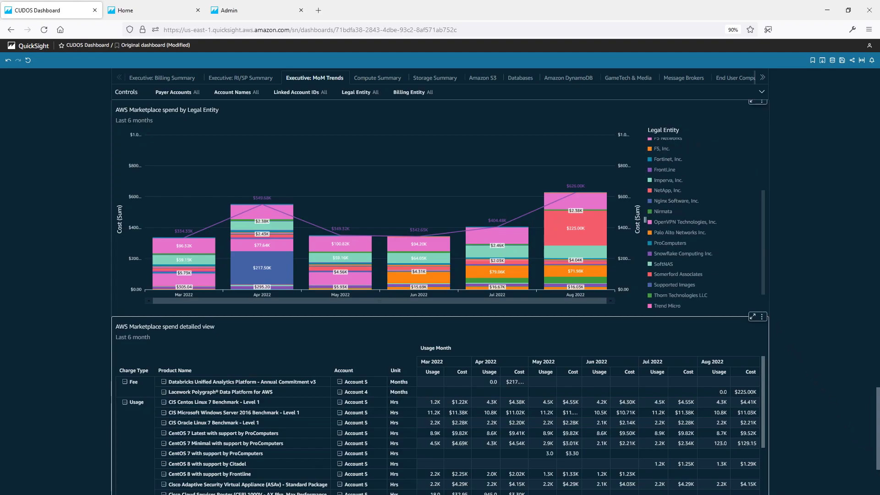
click(673, 301)
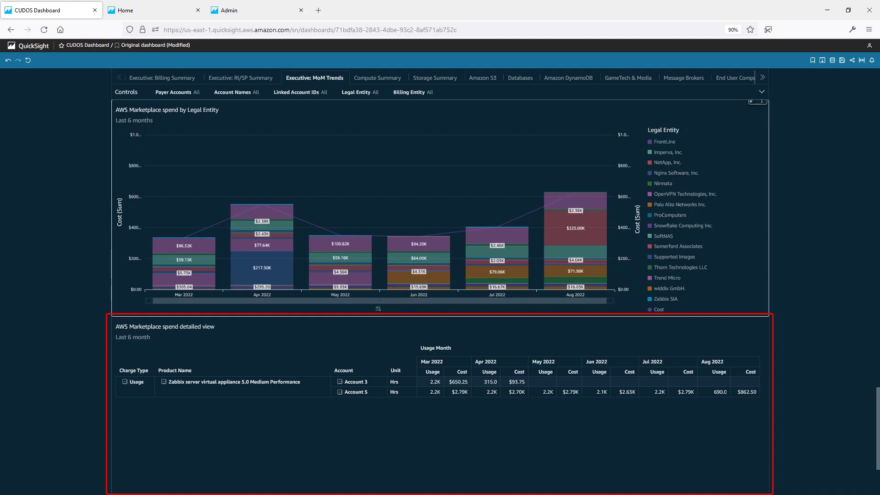
click(661, 301)
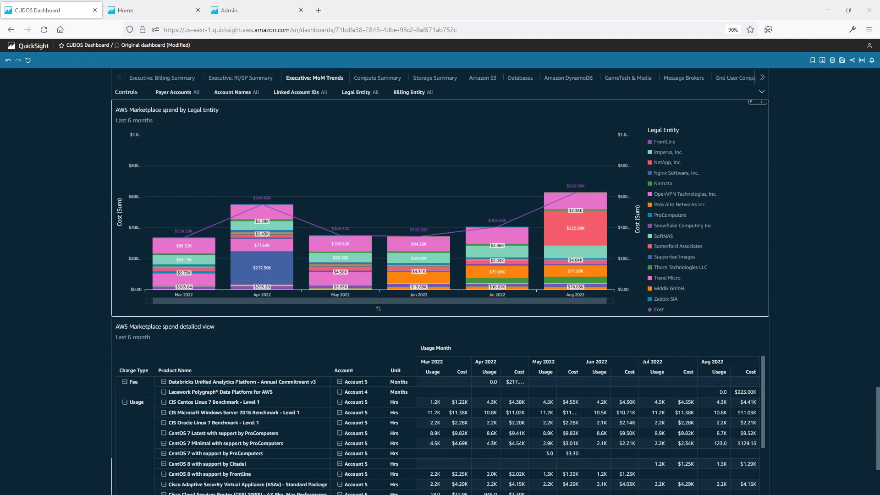
- Expand the controls and narrow the Legal Entity filter to F5 Networks and F5, Inc
click(762, 92)
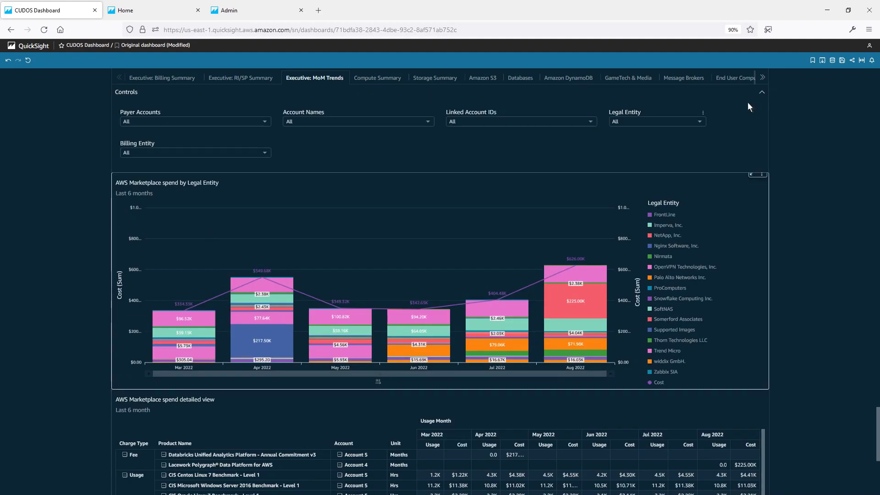
click(700, 123)
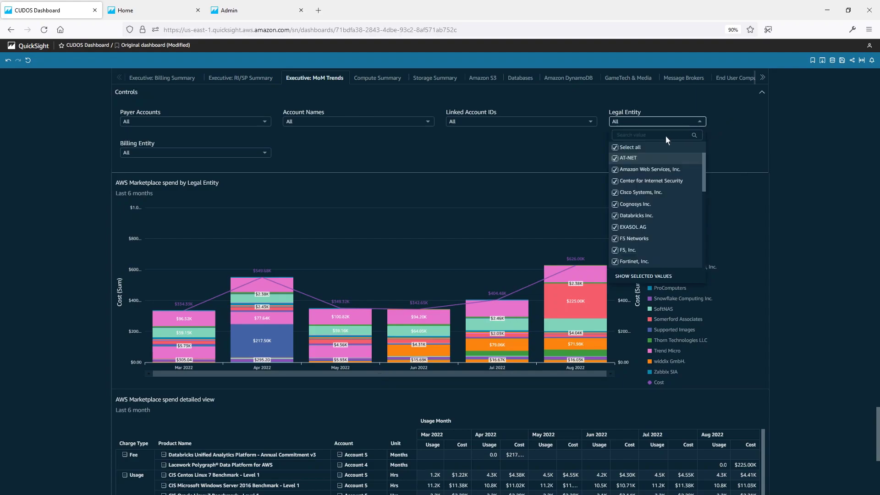
click(617, 152)
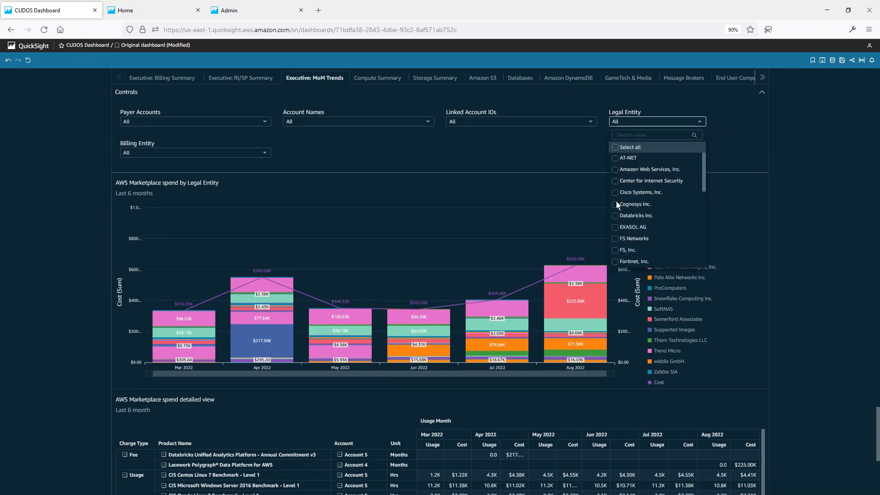
click(616, 239)
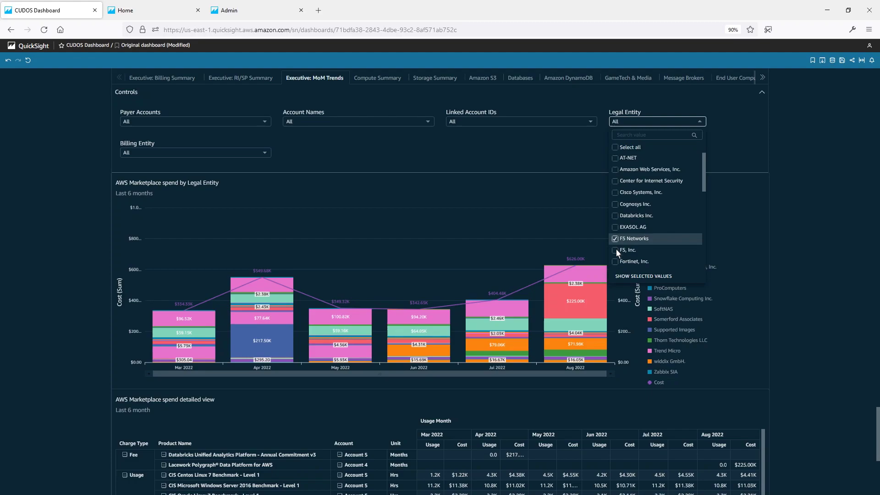
click(615, 250)
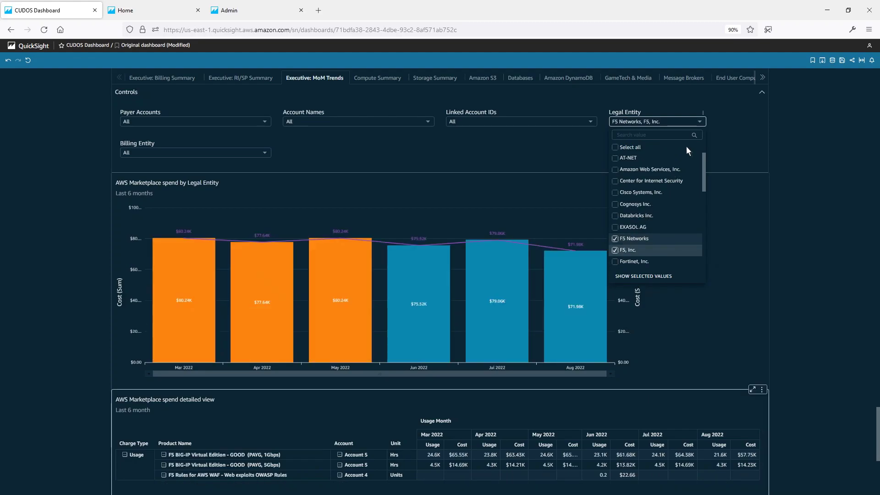
click(702, 126)
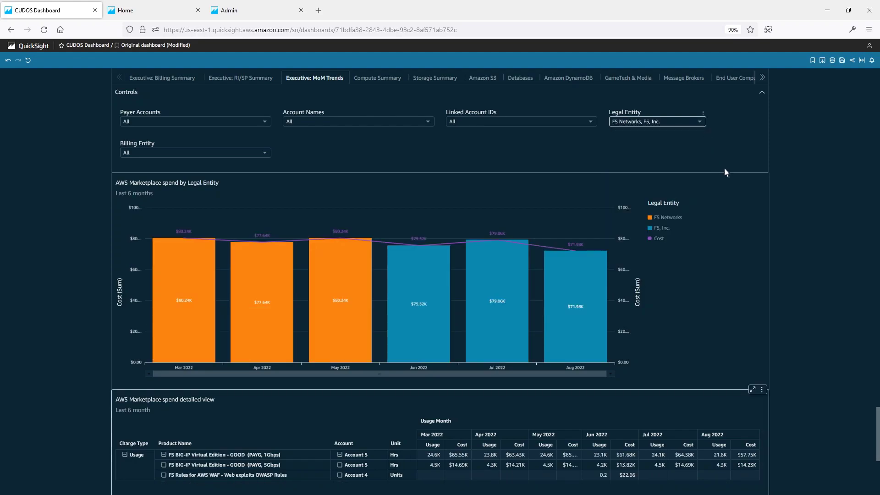
scroll(860, 438, down, 2)
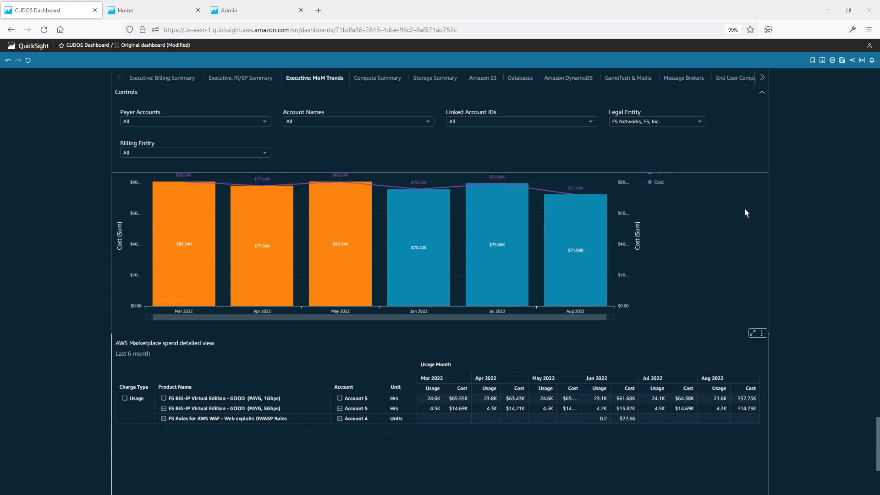
- Reset the Legal Entity filter back to All entities
click(697, 121)
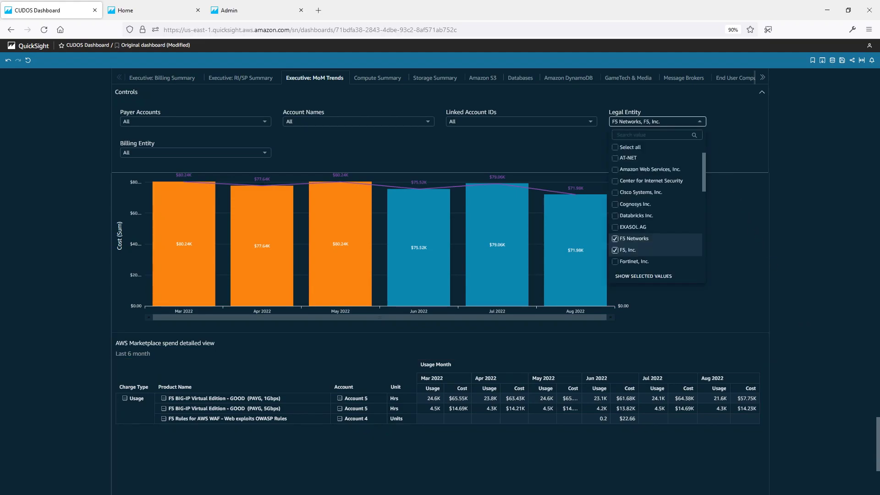
click(617, 147)
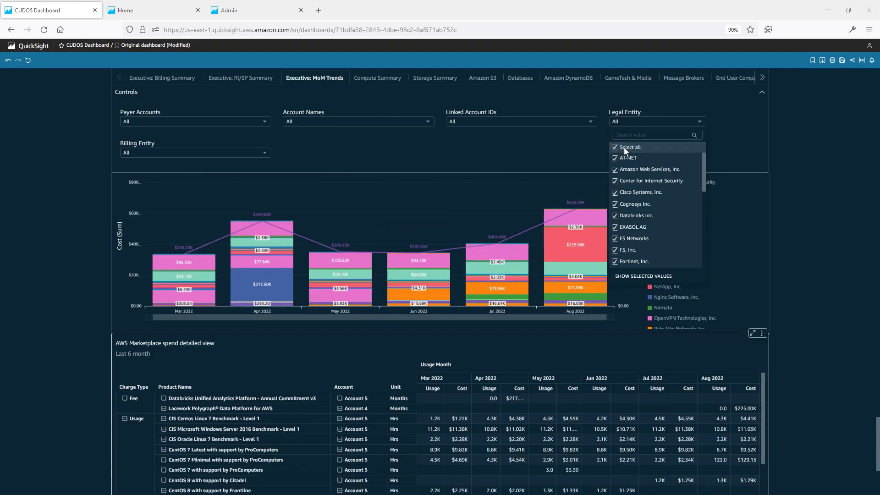
click(699, 122)
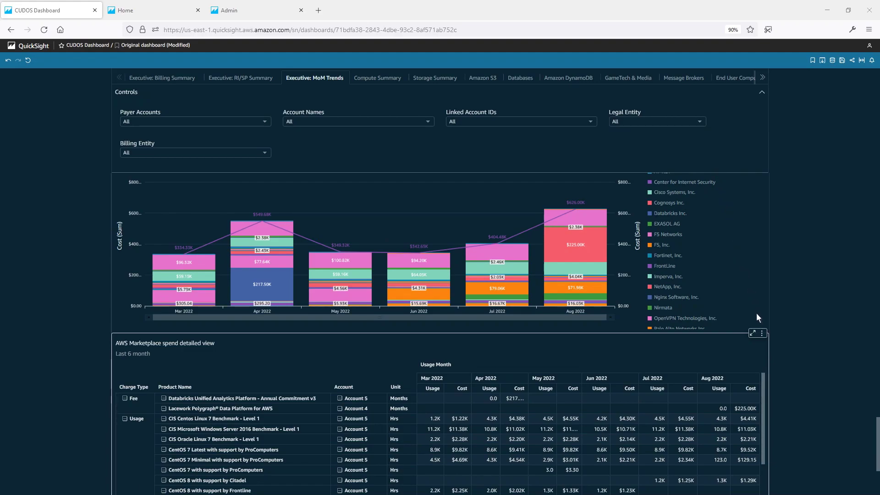
- Export the Marketplace spend table to Excel and check the completed .xlsx download
click(762, 333)
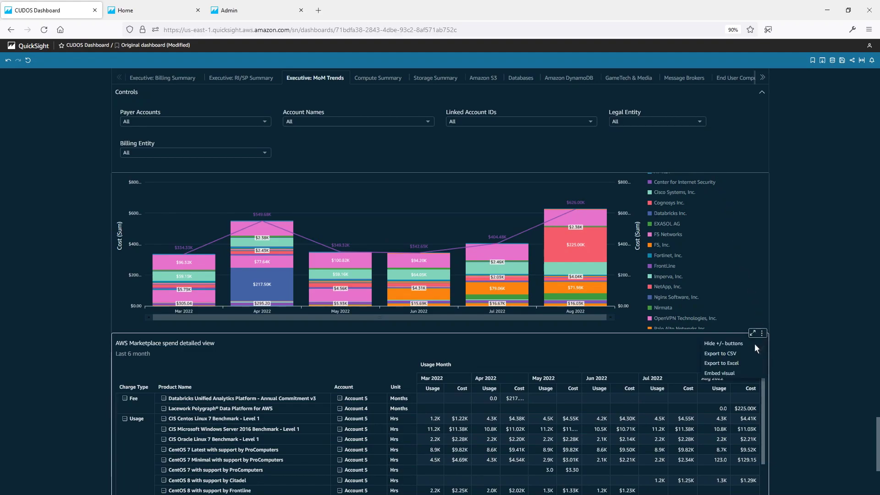
click(737, 364)
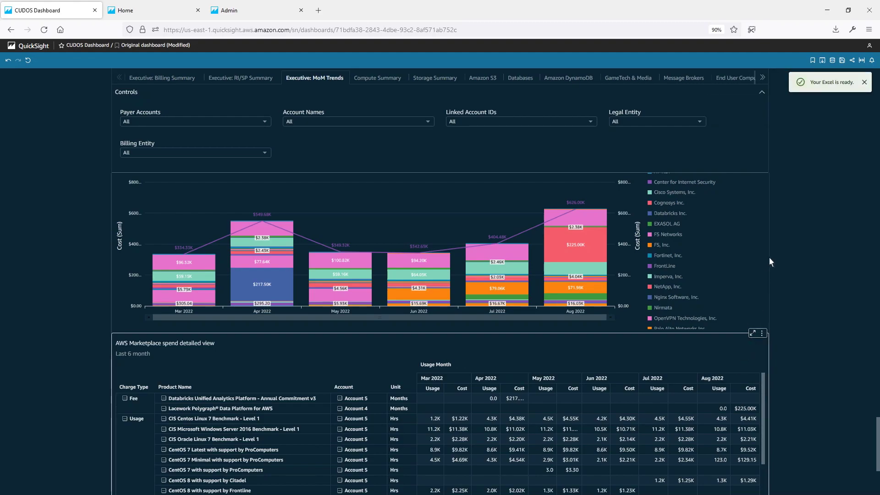
click(835, 30)
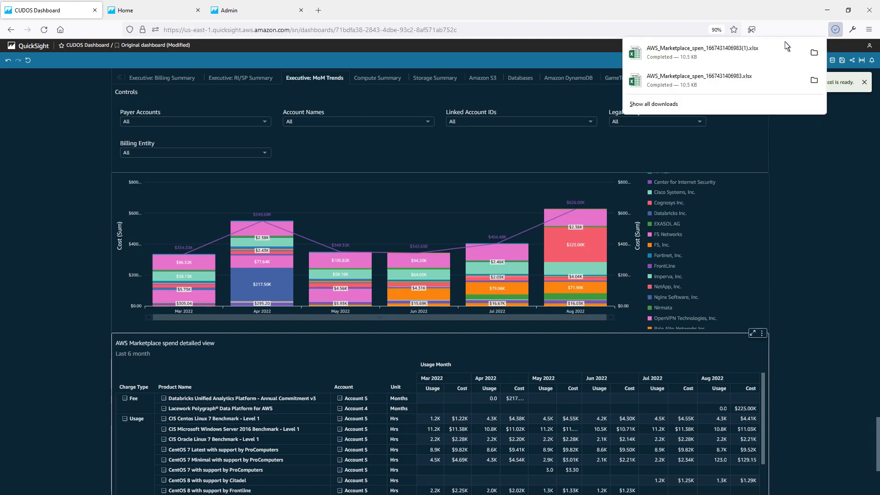
- Open the downloaded Marketplace spend .xlsx workbook in Excel
click(739, 54)
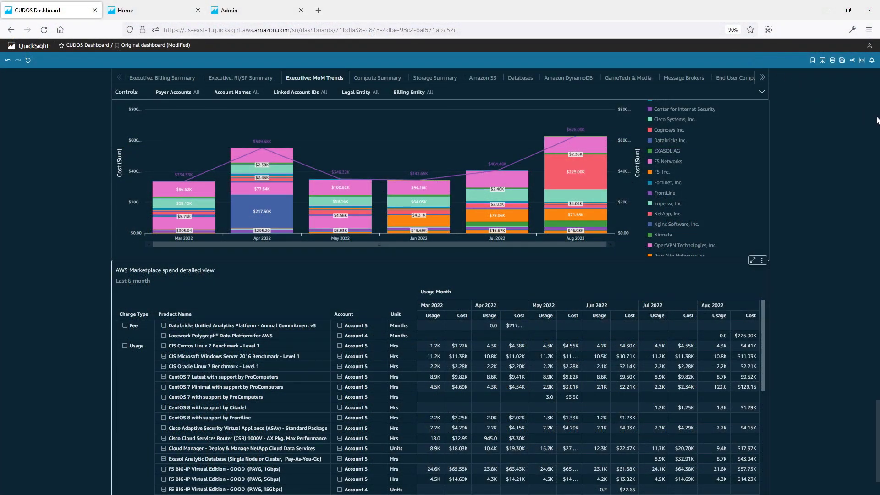
- Back at the top of the sheet, widen the Product Code/Name column
scroll(856, 110, up, 10)
scroll(855, 110, up, 10)
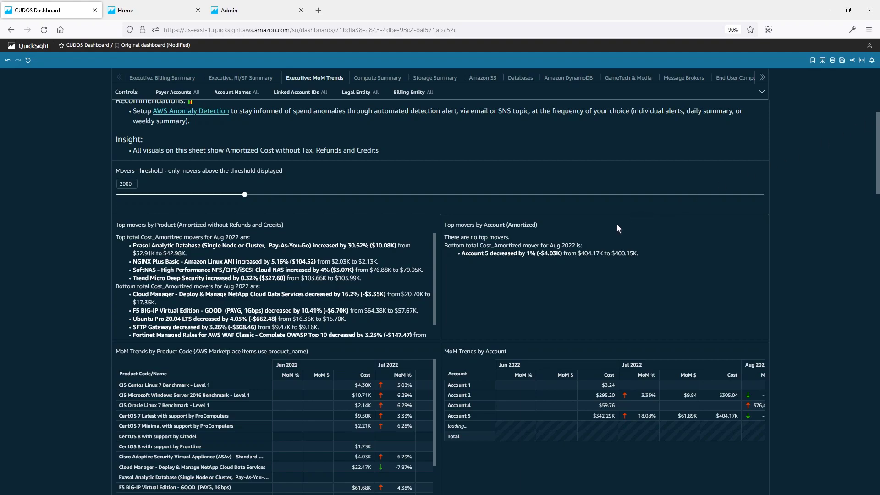
drag(274, 369, 315, 369)
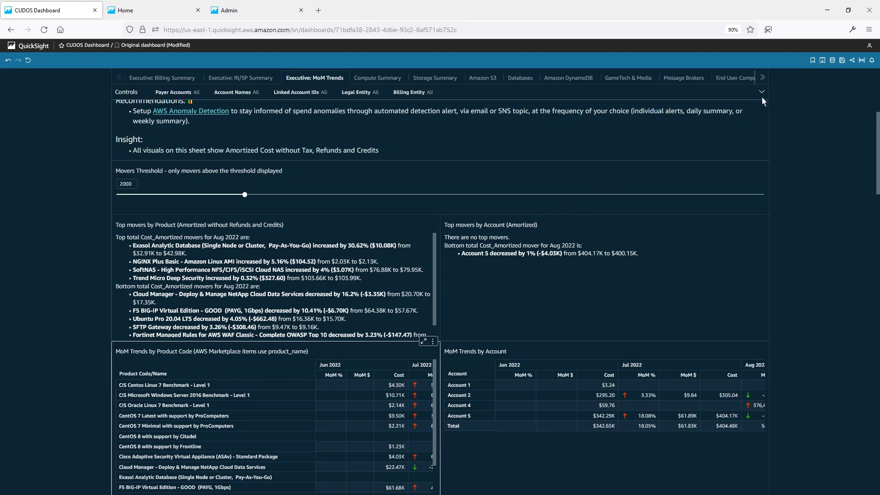
- Generate a PDF of the MoM Trends sheet and open it
click(823, 60)
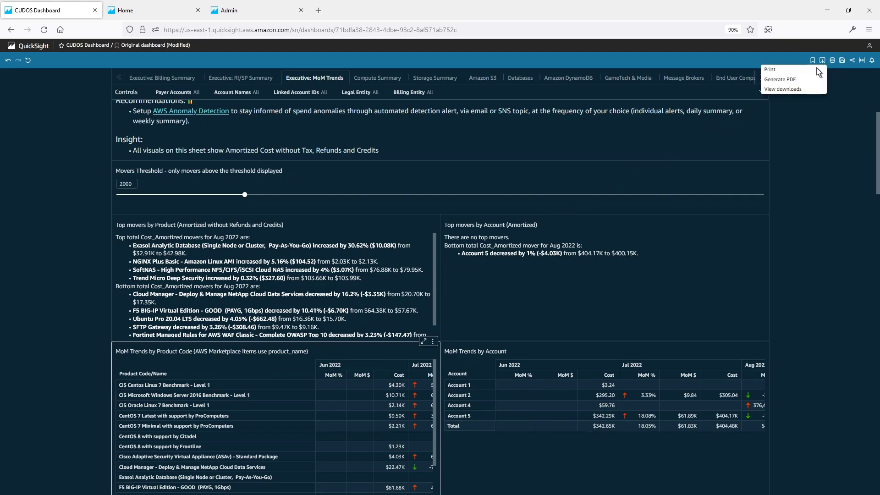
click(798, 85)
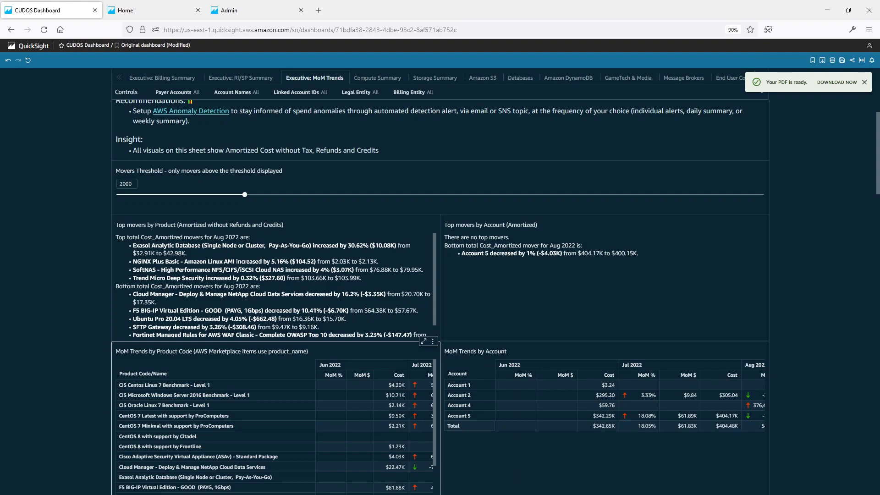
click(837, 82)
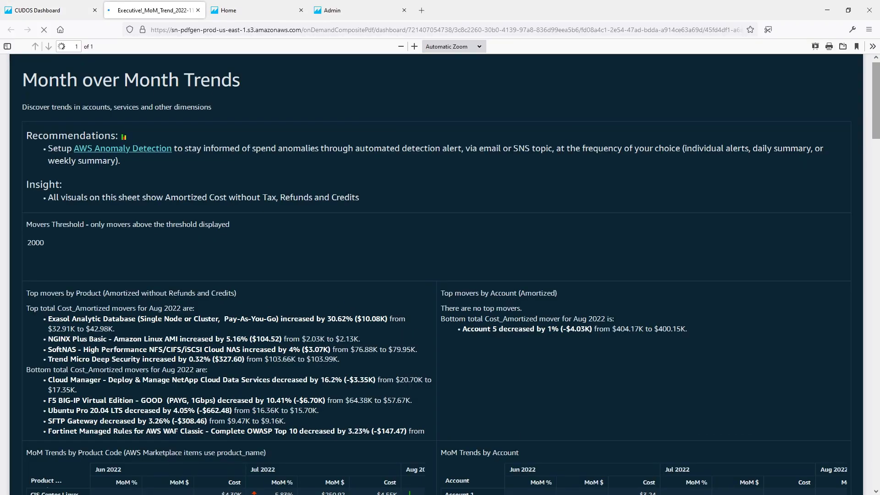
- Scroll the PDF down to the Marketplace table, then close the PDF tab
click(875, 198)
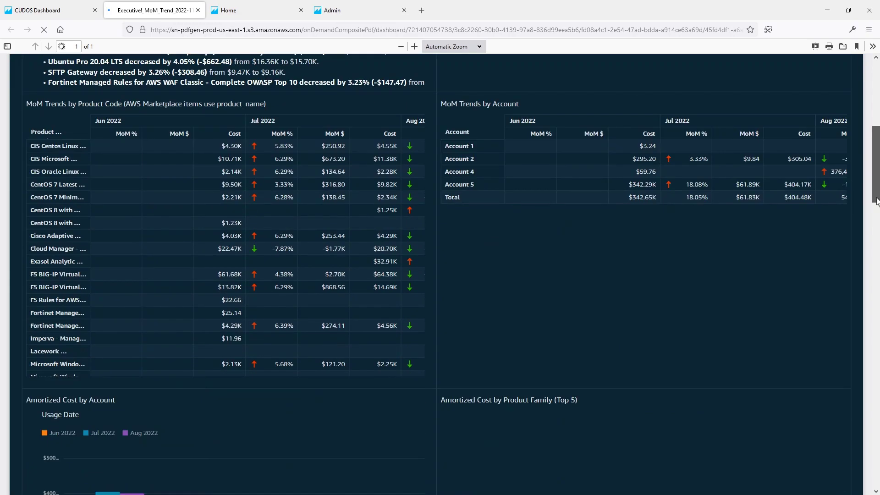
click(876, 471)
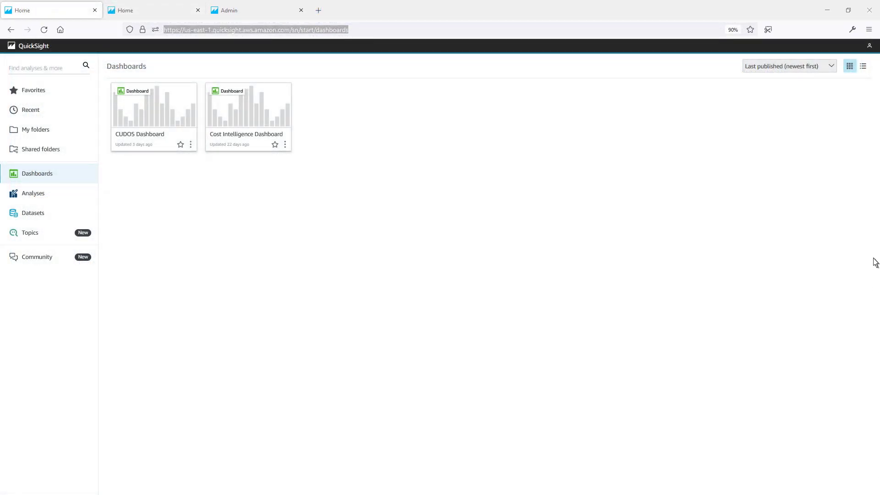
click(870, 46)
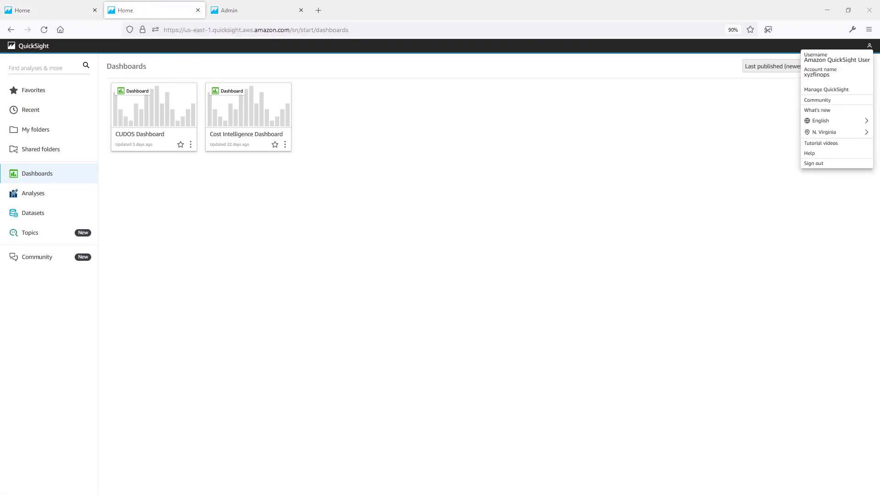
click(818, 90)
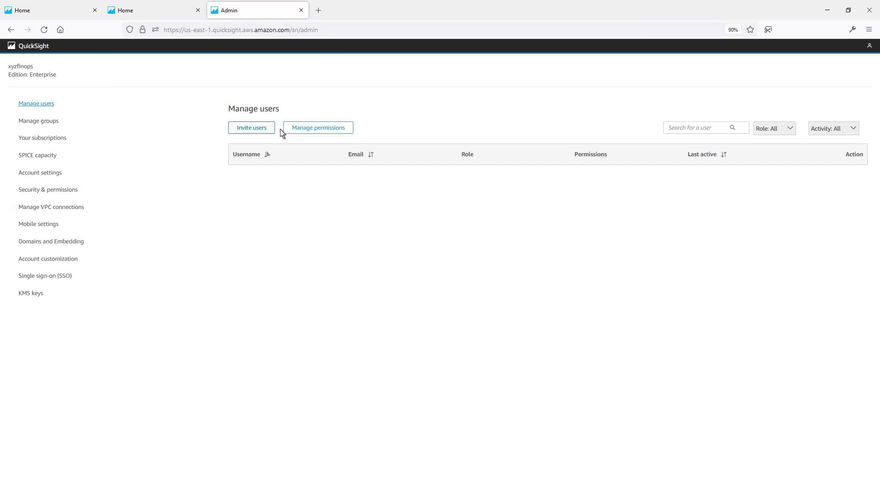
click(265, 131)
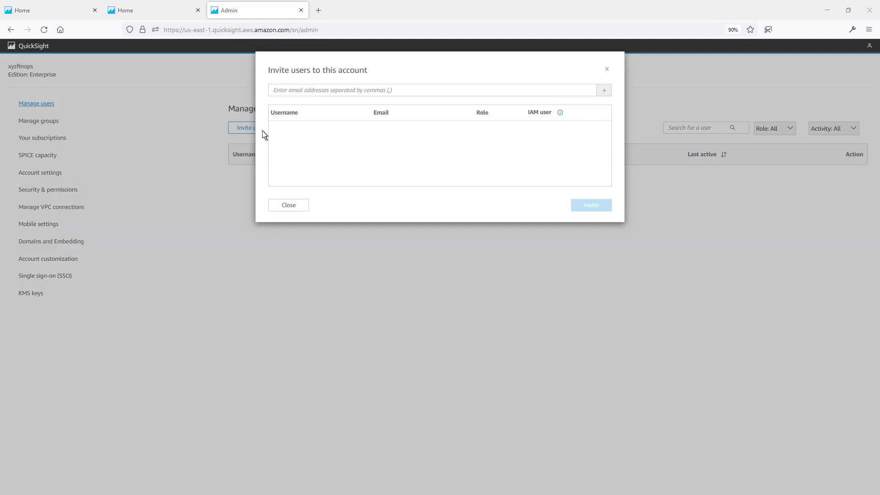
click(275, 93)
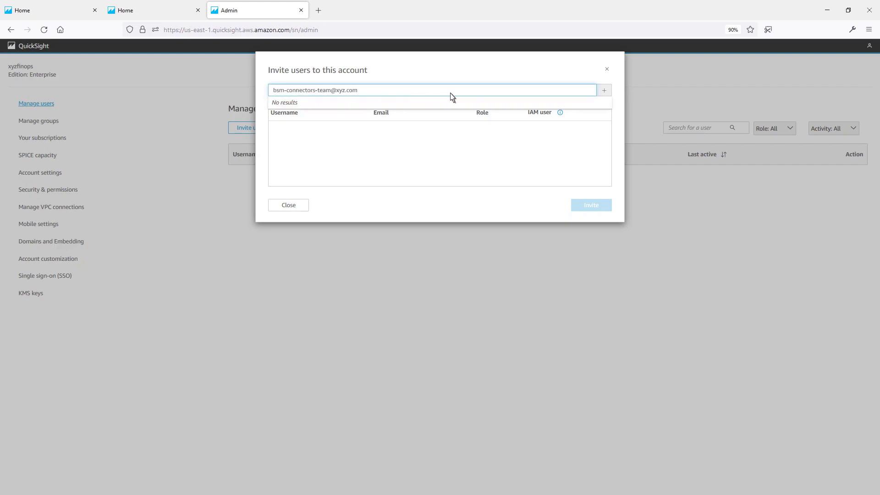
click(605, 91)
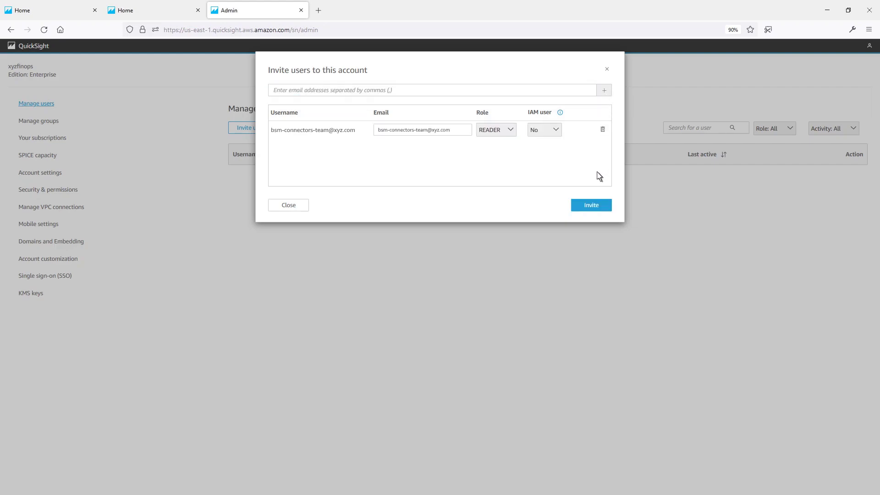
click(594, 205)
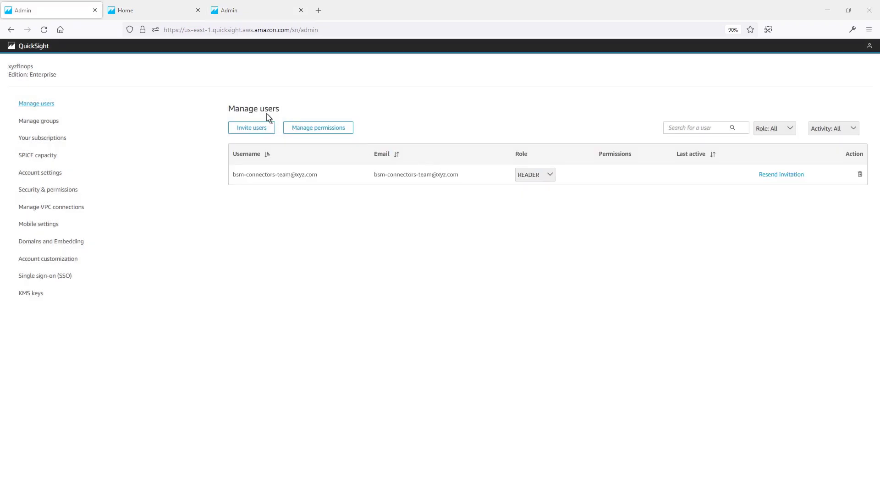
click(47, 50)
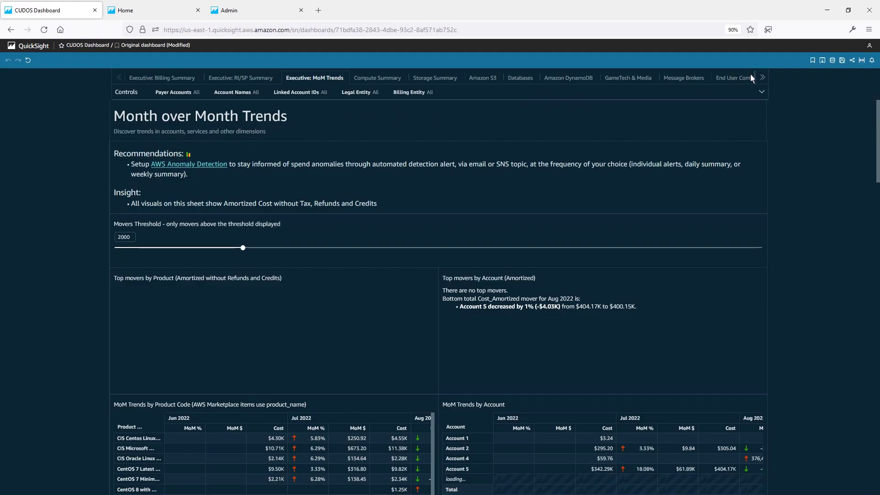
- Share the CUDOS Dashboard with the invited team address at Viewer permission
click(853, 61)
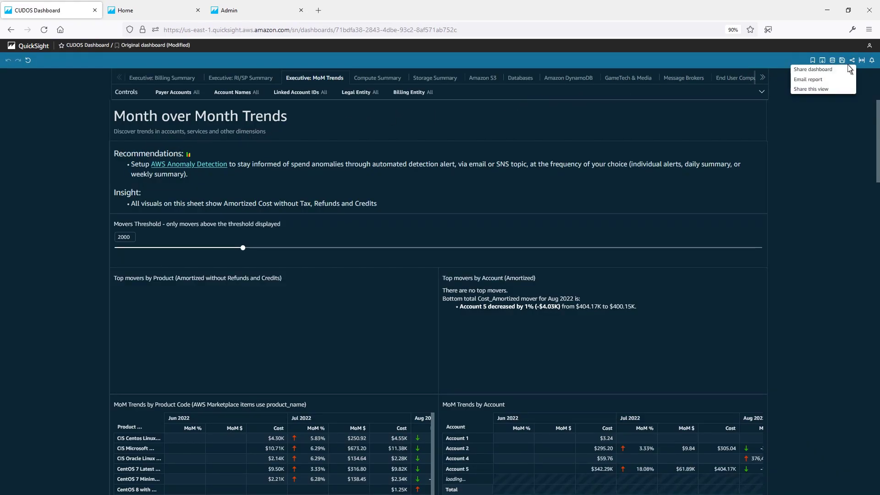
click(818, 70)
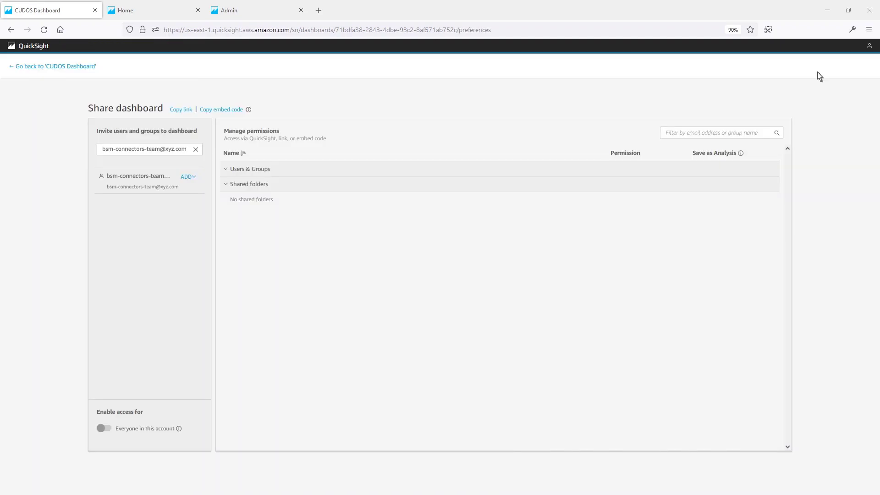
click(195, 180)
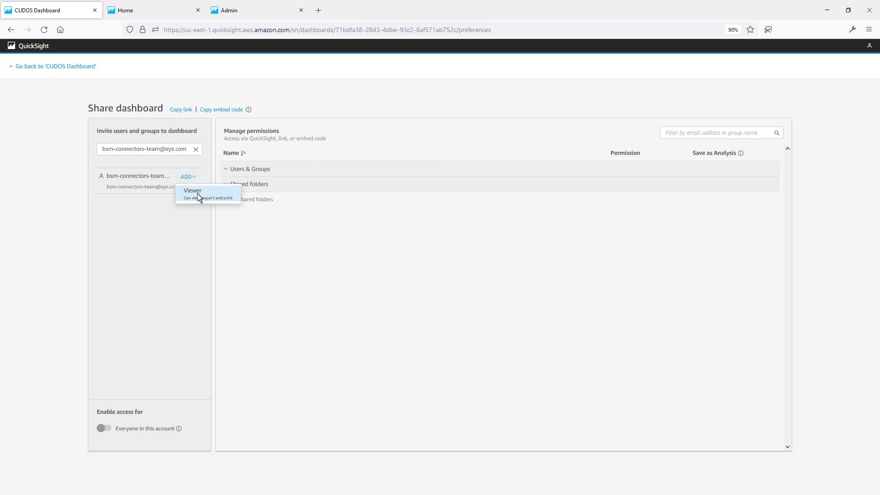
click(198, 196)
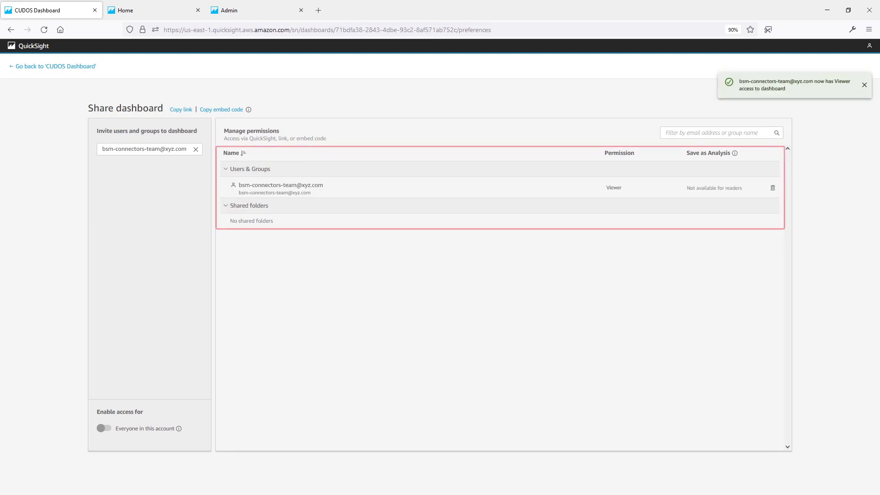